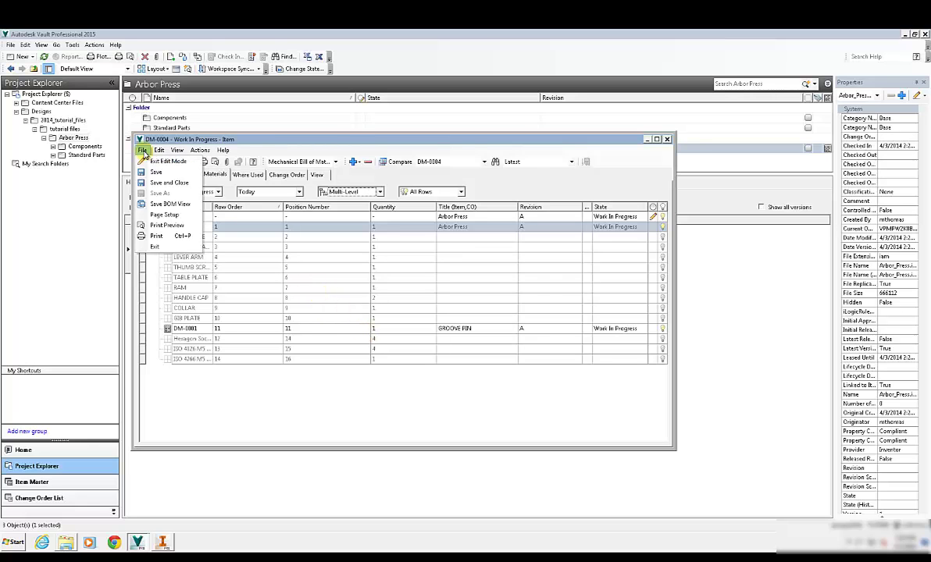
Step: Reopen the DM-0004 item for editing, turn on the bill of materials rows from FACE PLATE to TABLE PLATE, and save
{"action": "left_click", "coordinate": [164, 161]}
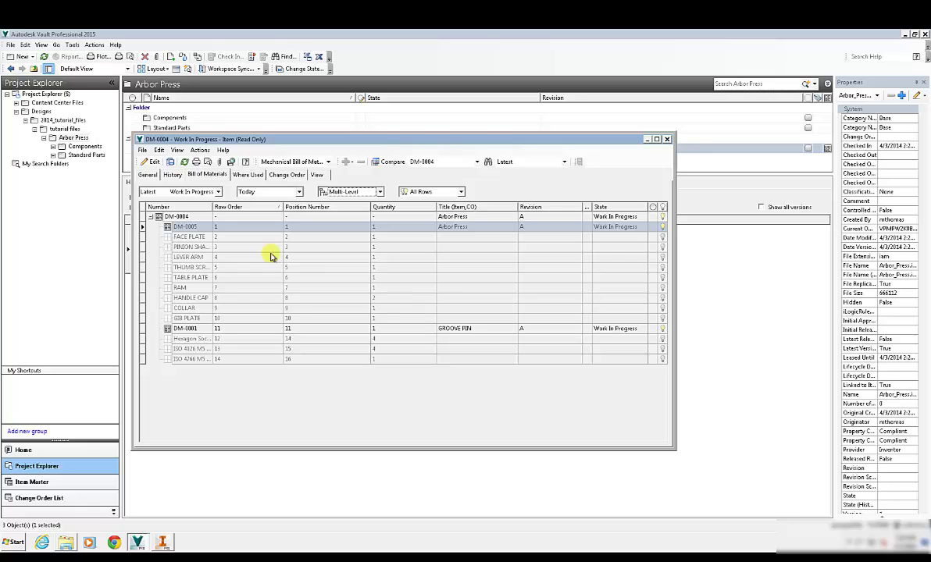
{"action": "left_click", "coordinate": [152, 162]}
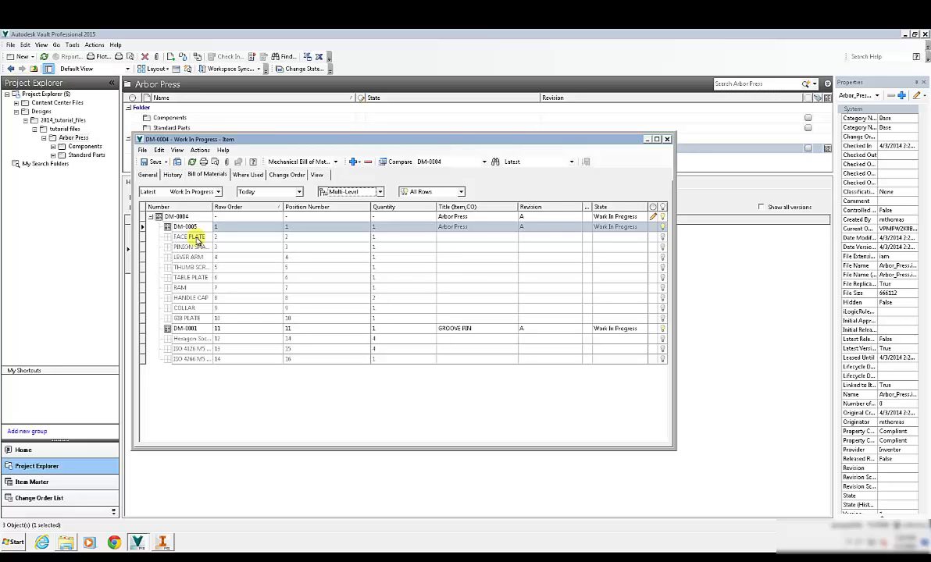
{"action": "left_click", "coordinate": [196, 237]}
{"action": "left_click", "coordinate": [192, 277], "text": "shift"}
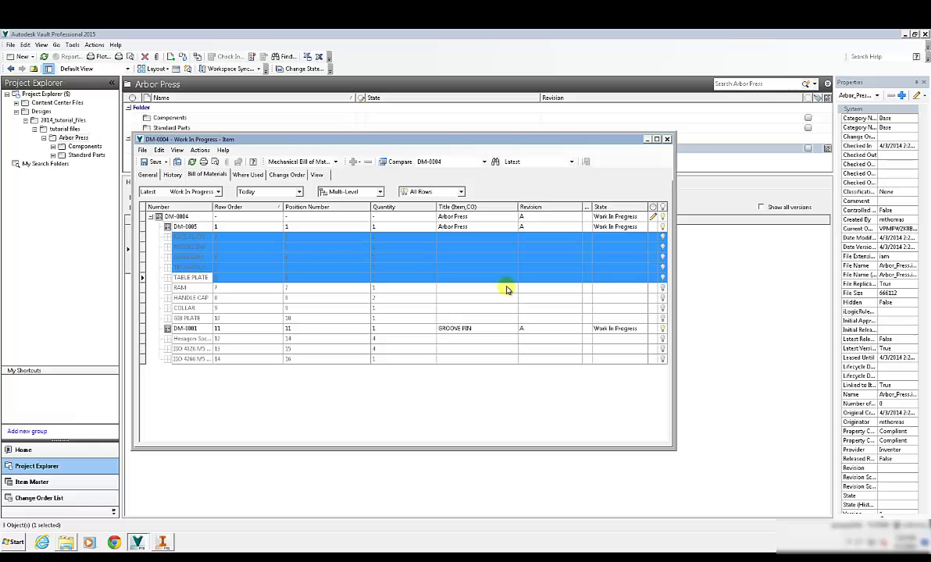
{"action": "left_click", "coordinate": [663, 250]}
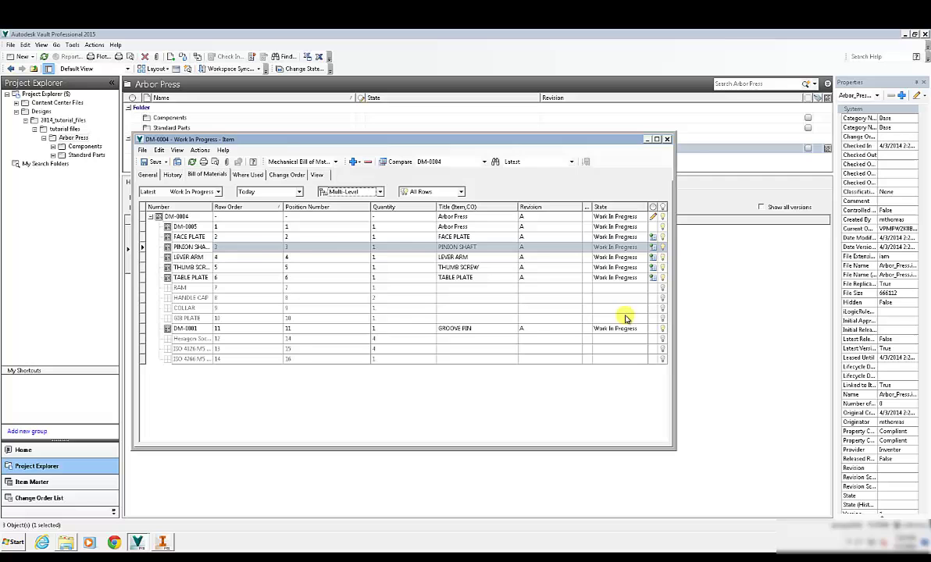
{"action": "left_click", "coordinate": [151, 162]}
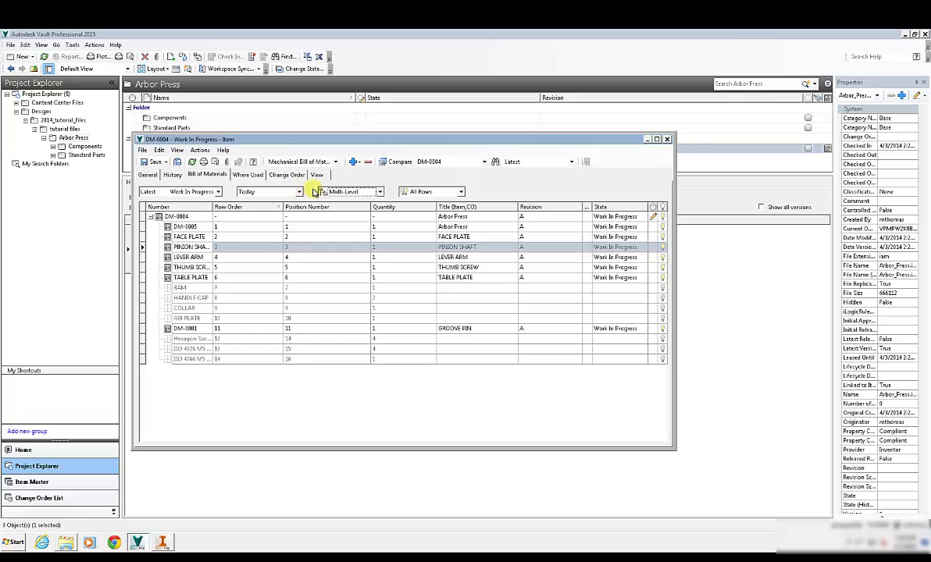
Step: Filter the bill of materials to On Rows Only, and restore the All Rows display
{"action": "left_click", "coordinate": [461, 192]}
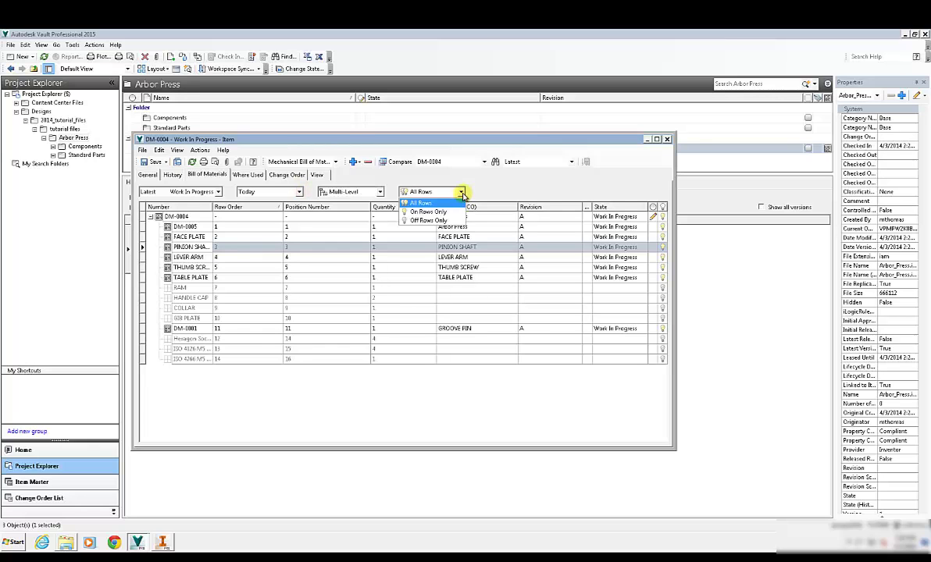
{"action": "left_click", "coordinate": [439, 212]}
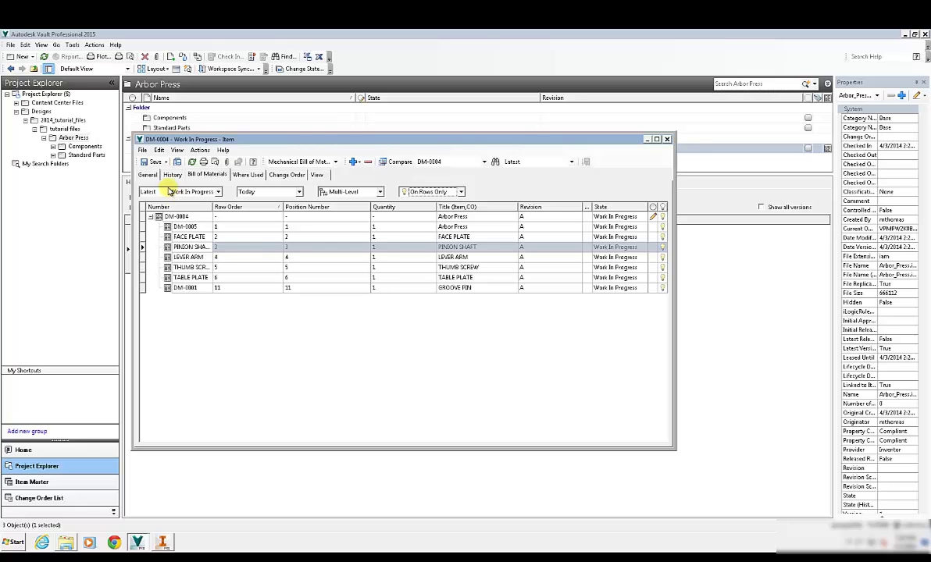
{"action": "left_click", "coordinate": [426, 191]}
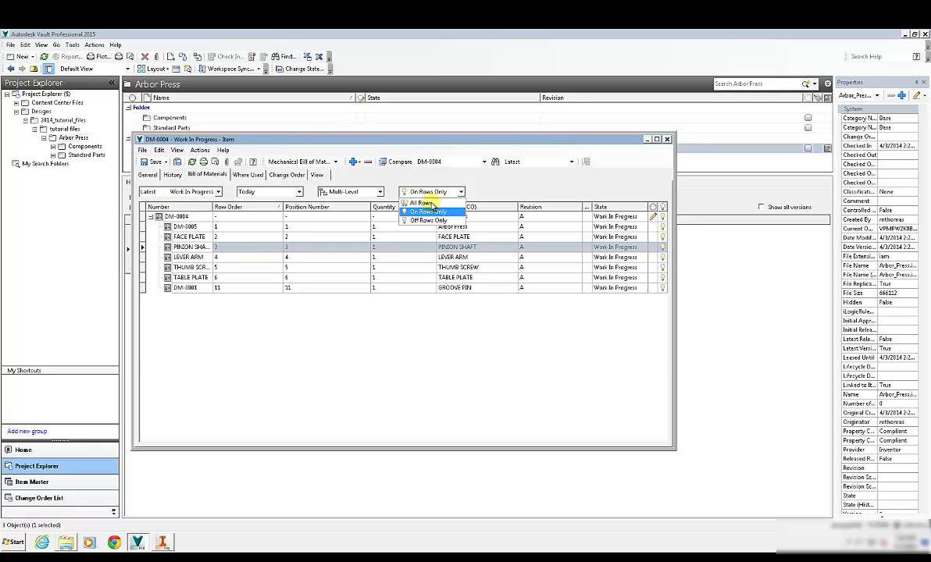
{"action": "left_click", "coordinate": [432, 202]}
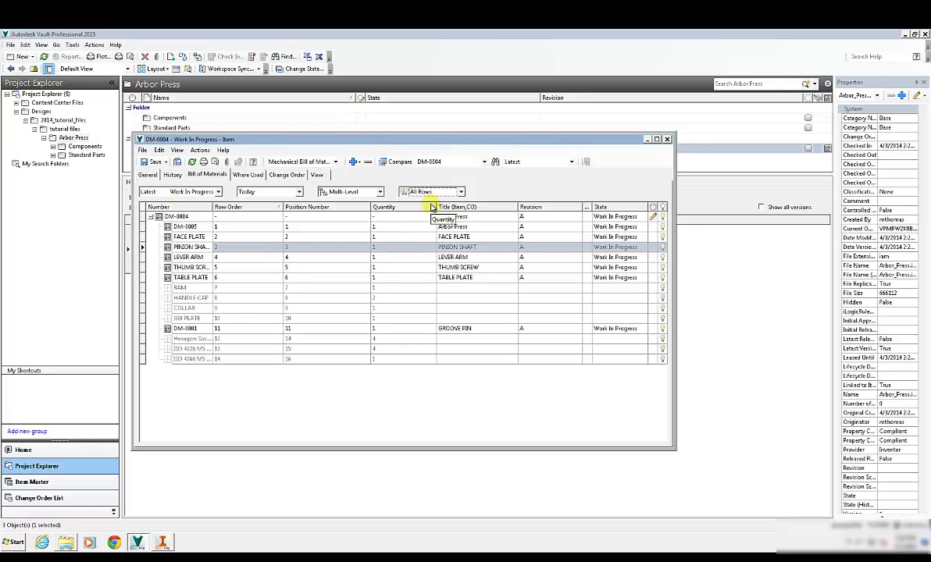
Step: Turn on the HANDLE CAP row, assign it to the existing HEAD CAP item found by searching "cap", and save
{"action": "left_click", "coordinate": [201, 299]}
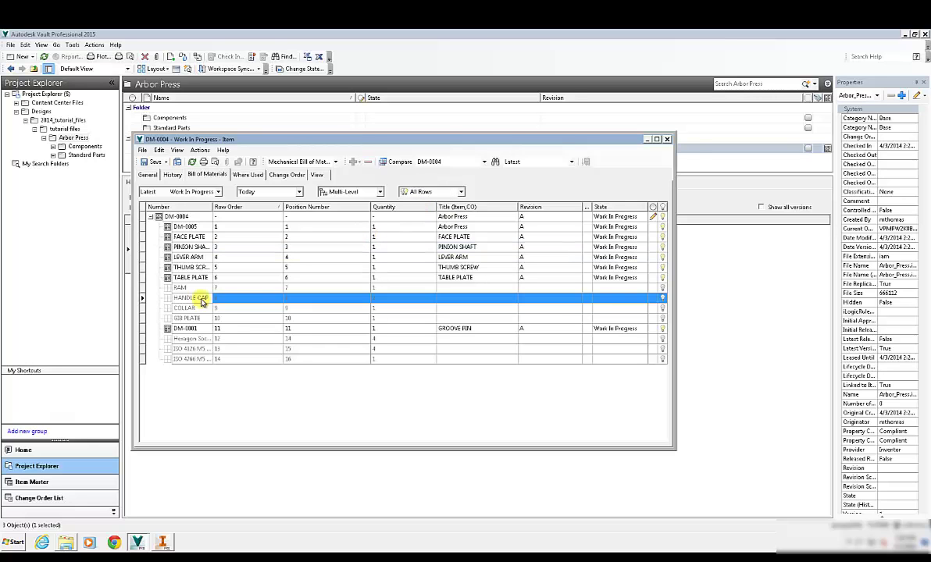
{"action": "left_click", "coordinate": [662, 298]}
{"action": "right_click", "coordinate": [186, 297]}
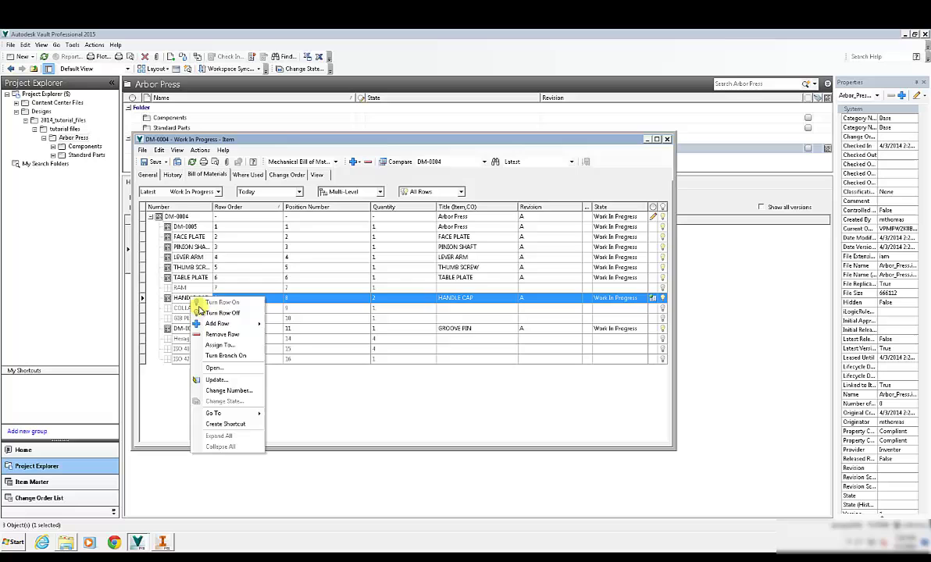
{"action": "left_click", "coordinate": [219, 344]}
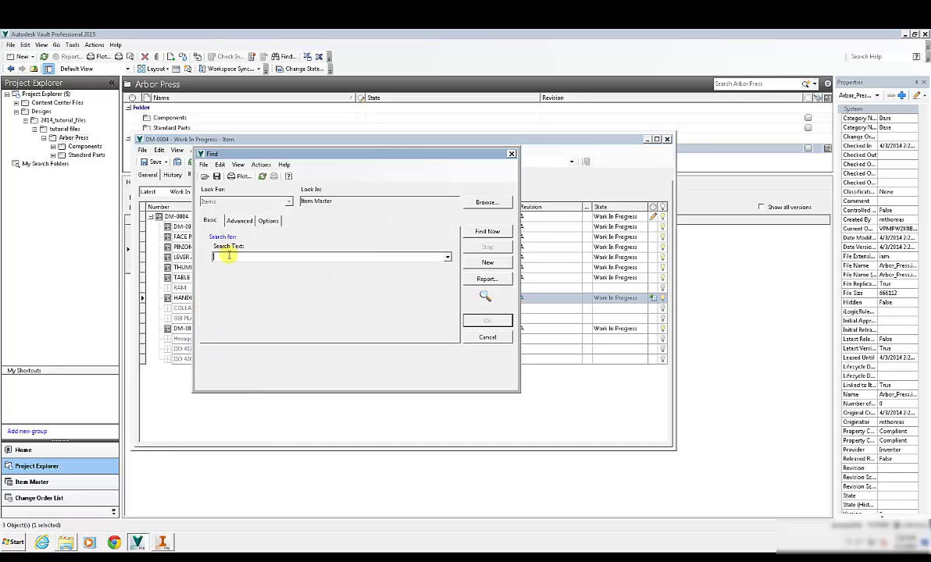
{"action": "type", "text": "cap"}
{"action": "key", "text": "Return"}
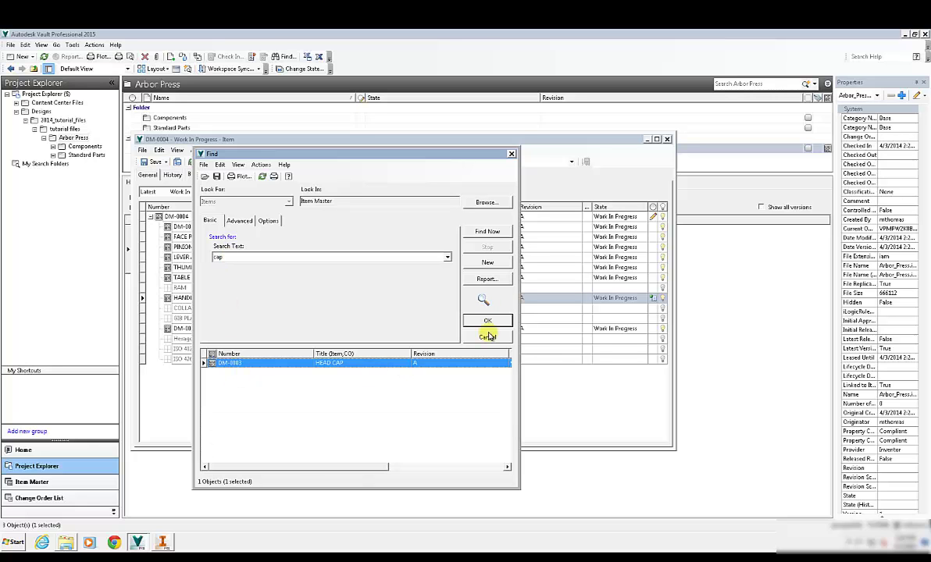
{"action": "left_click", "coordinate": [488, 321]}
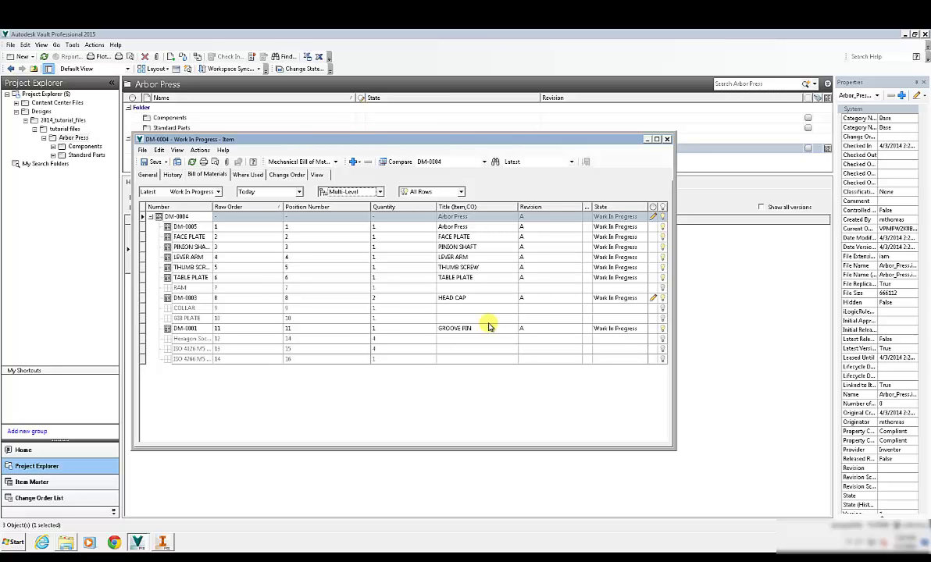
{"action": "left_click", "coordinate": [153, 163]}
Step: Set the row order to 1 for FACE PLATE, 2 for DM-0005 and 3 for the GROOVE PIN row, and save
{"action": "left_click", "coordinate": [223, 237]}
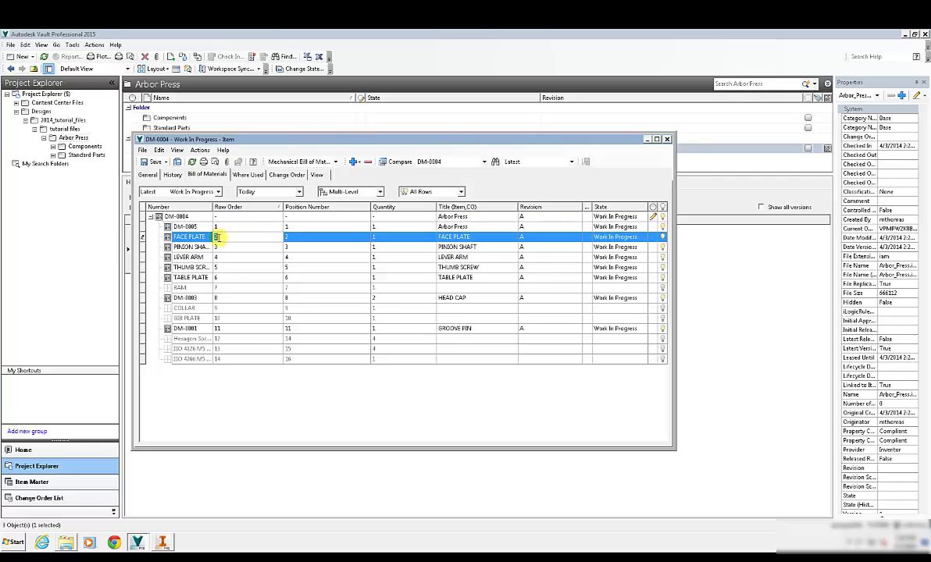
{"action": "left_click", "coordinate": [214, 226]}
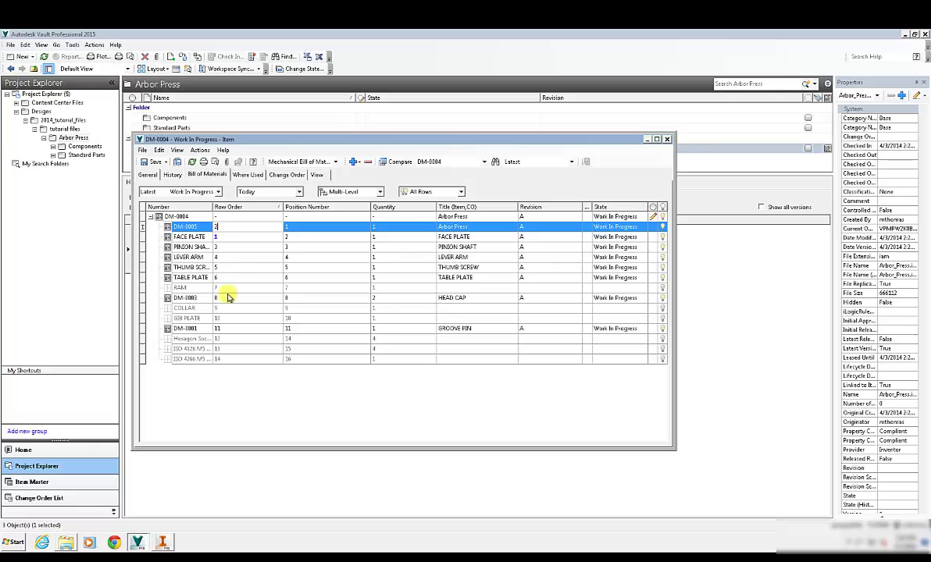
{"action": "left_click", "coordinate": [224, 328]}
{"action": "left_click_drag", "start_coordinate": [211, 331], "coordinate": [229, 301]}
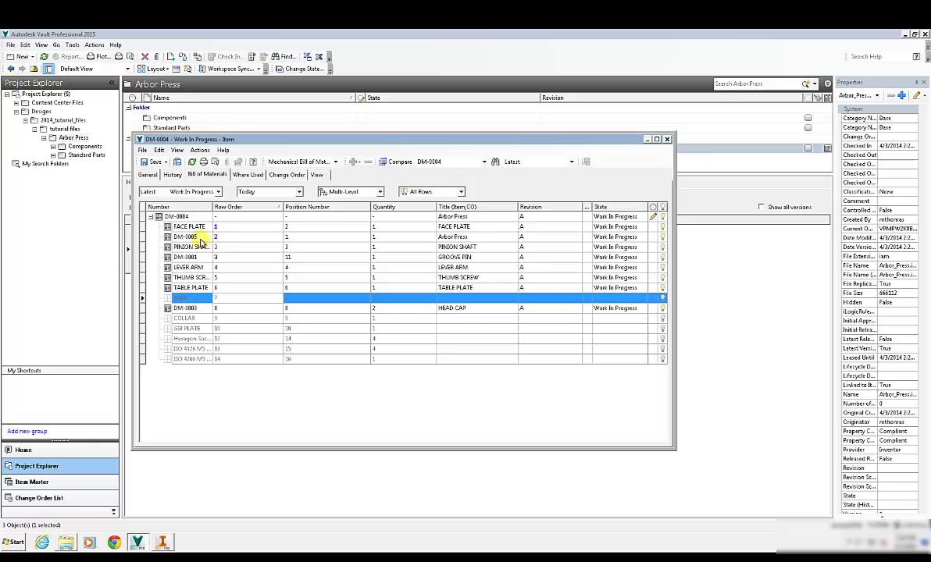
{"action": "left_click", "coordinate": [151, 162]}
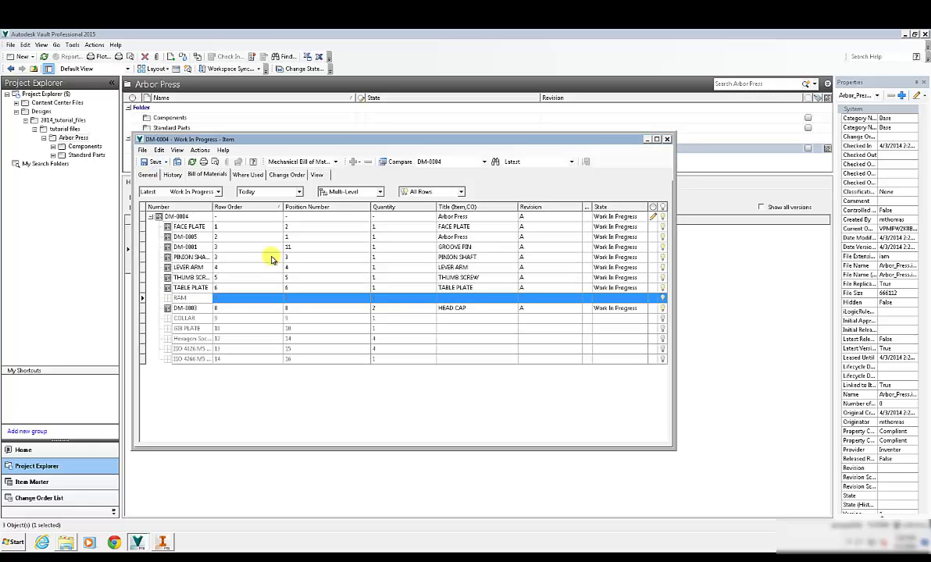
Step: Set the GROOVE PIN row's order to 9, and save and close the item
{"action": "left_click", "coordinate": [236, 247]}
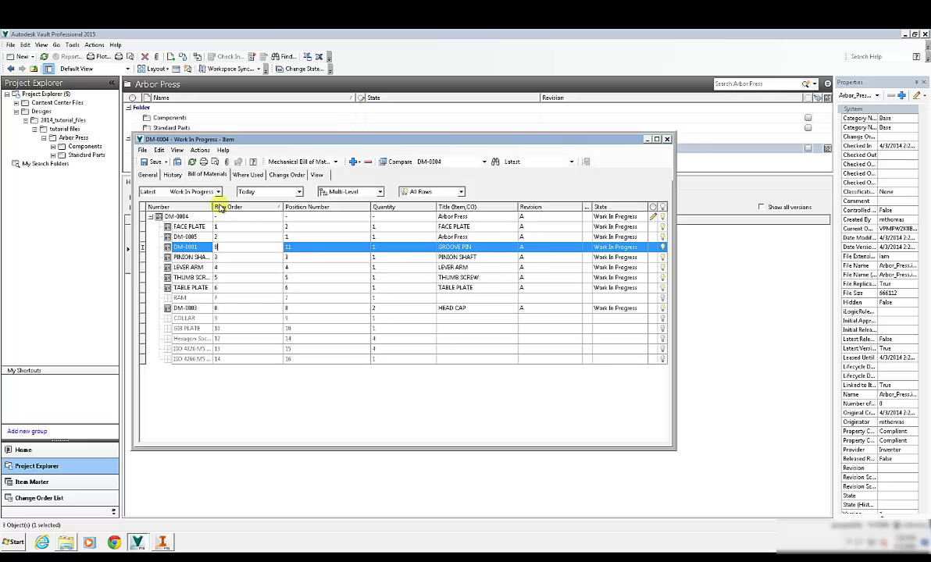
{"action": "left_click", "coordinate": [154, 162]}
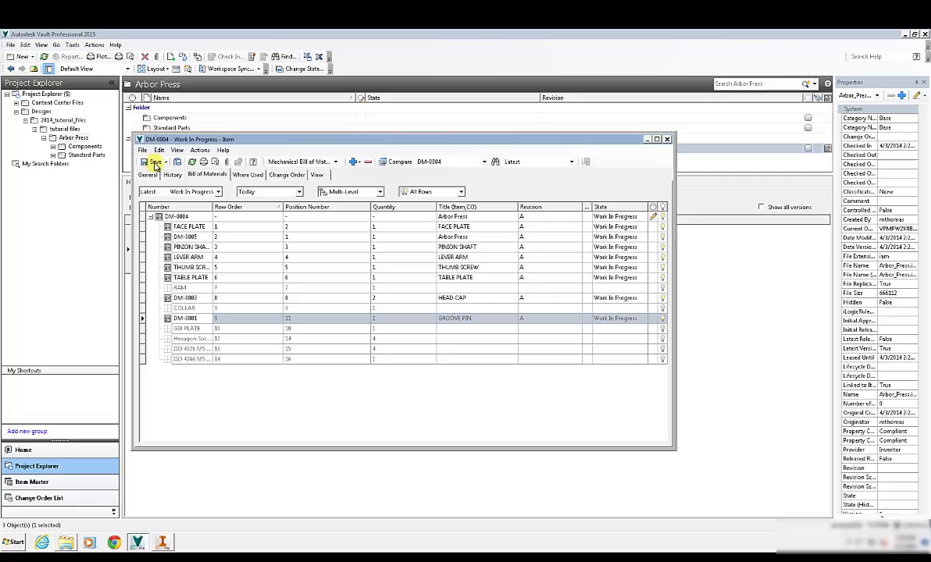
{"action": "left_click", "coordinate": [165, 163]}
{"action": "left_click", "coordinate": [167, 185]}
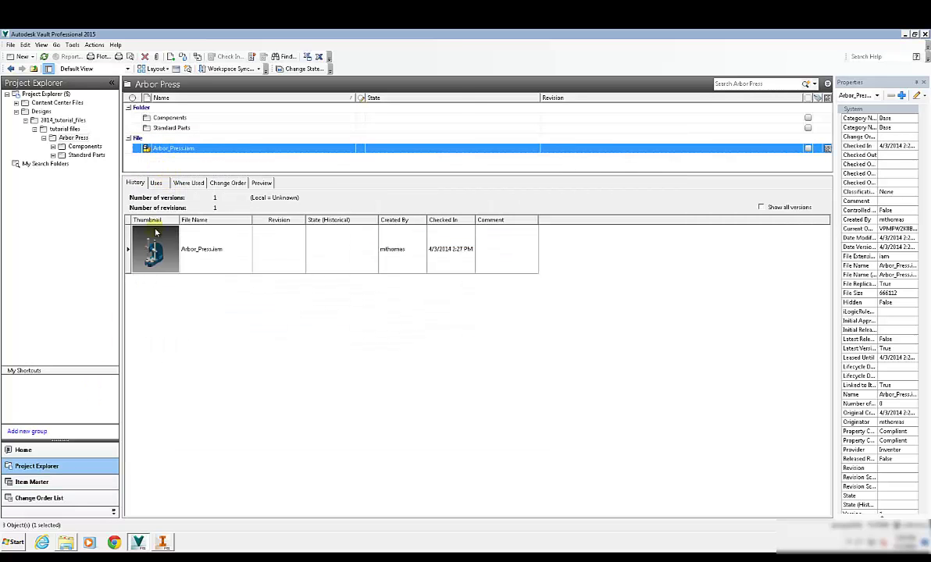
Step: Open the item linked to Arbor_Press.iam and move its window clear of the file list
{"action": "right_click", "coordinate": [167, 149]}
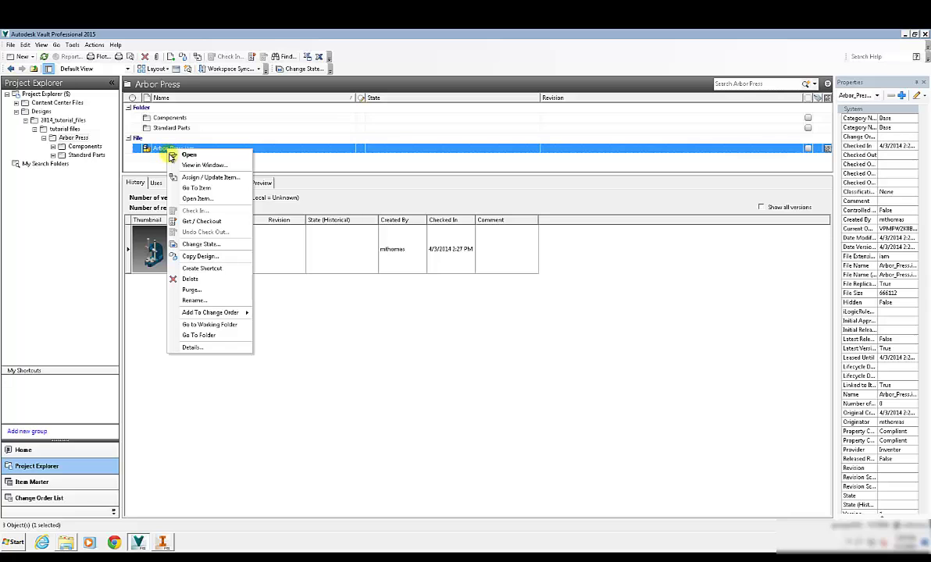
{"action": "left_click", "coordinate": [194, 199]}
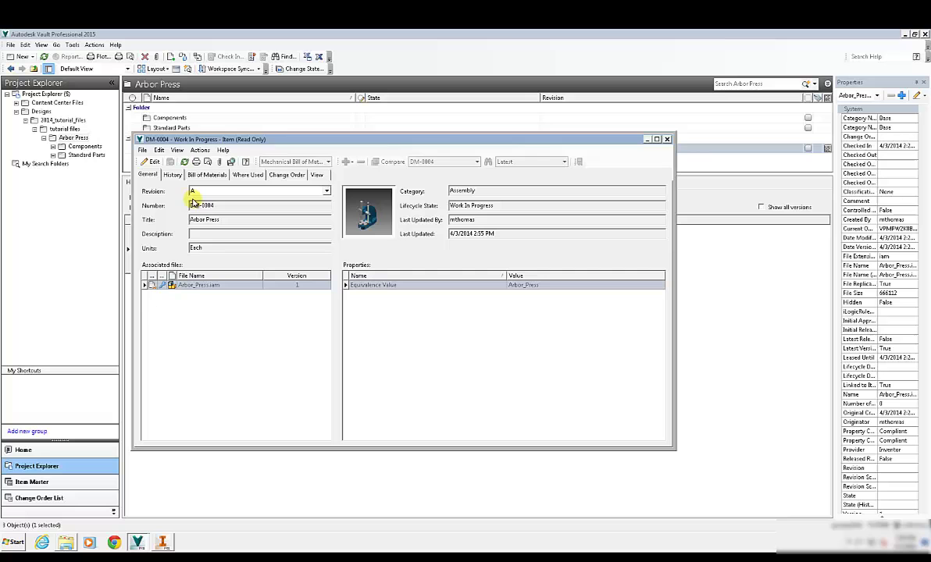
{"action": "left_click_drag", "start_coordinate": [296, 142], "coordinate": [506, 118]}
{"action": "left_click", "coordinate": [185, 151]}
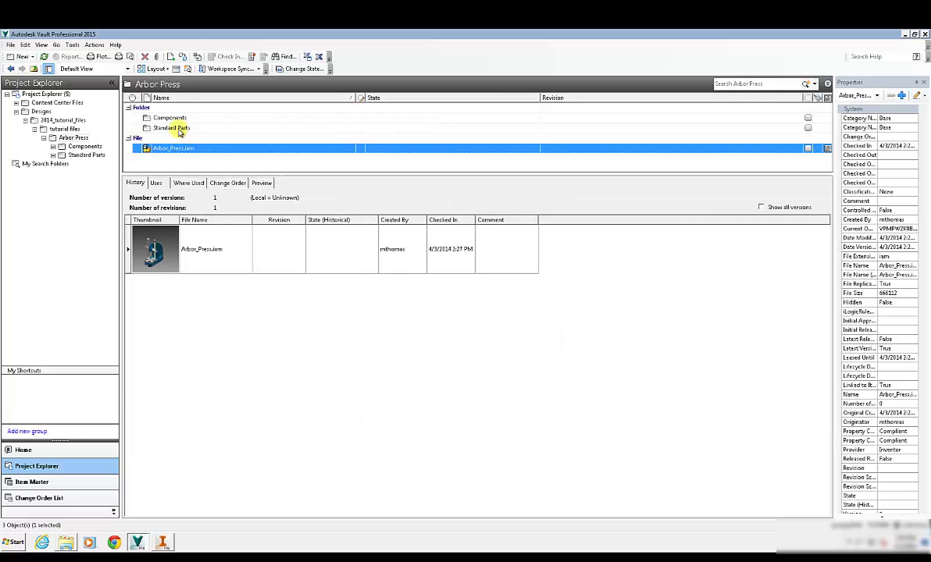
Step: Reselect Arbor_Press.iam, bring the DM-0004 item window back to the front, and exit it
{"action": "left_click", "coordinate": [162, 128]}
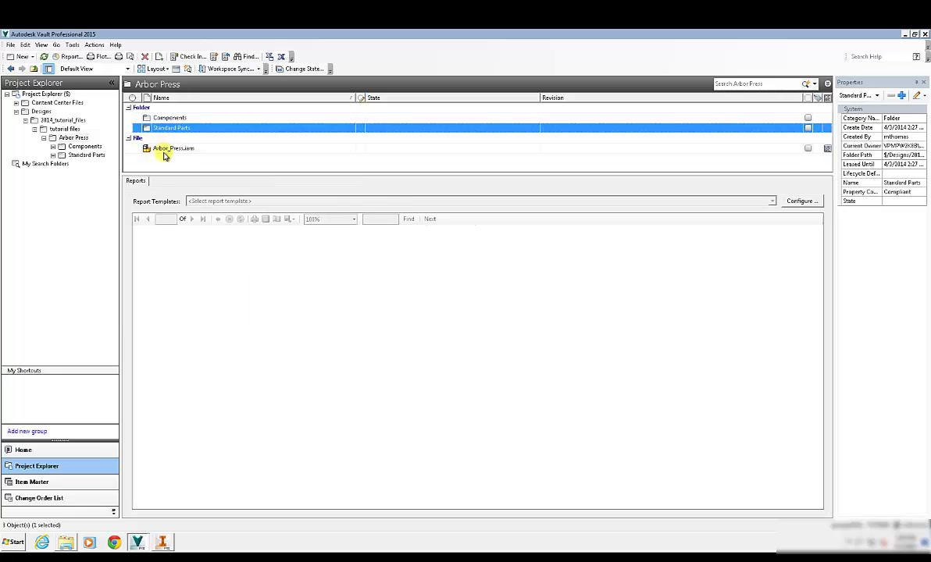
{"action": "left_click", "coordinate": [164, 149]}
{"action": "left_click", "coordinate": [138, 542]}
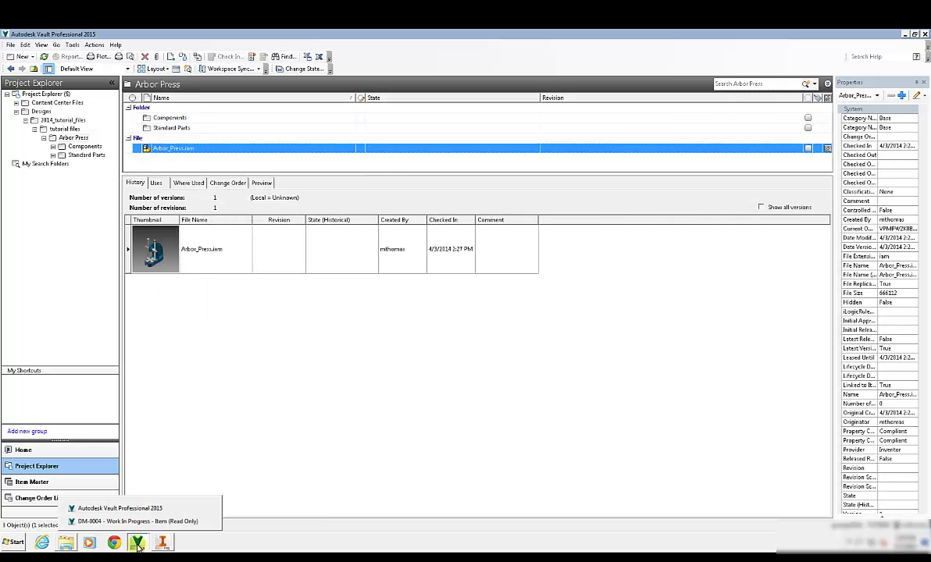
{"action": "left_click", "coordinate": [187, 520]}
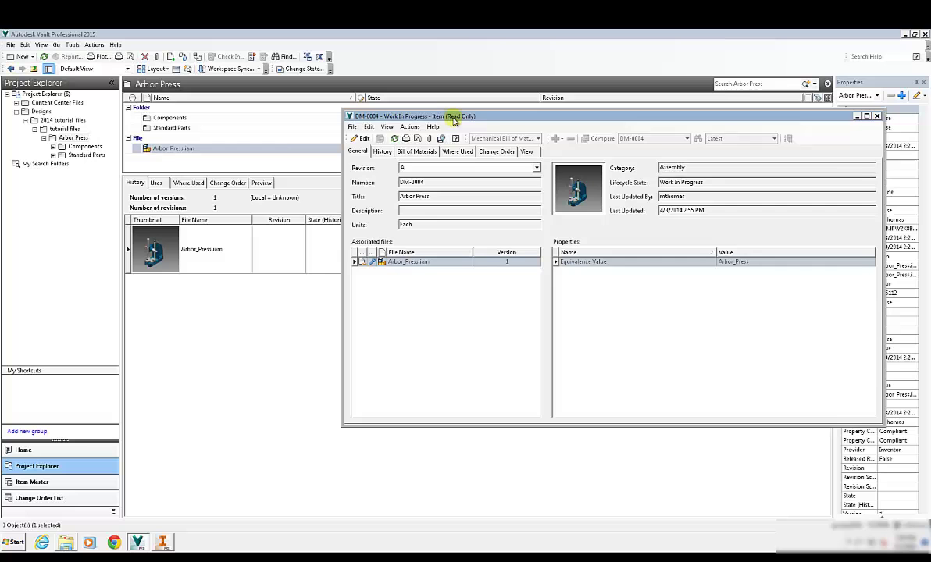
{"action": "left_click_drag", "start_coordinate": [425, 117], "coordinate": [363, 126]}
{"action": "left_click", "coordinate": [289, 135]}
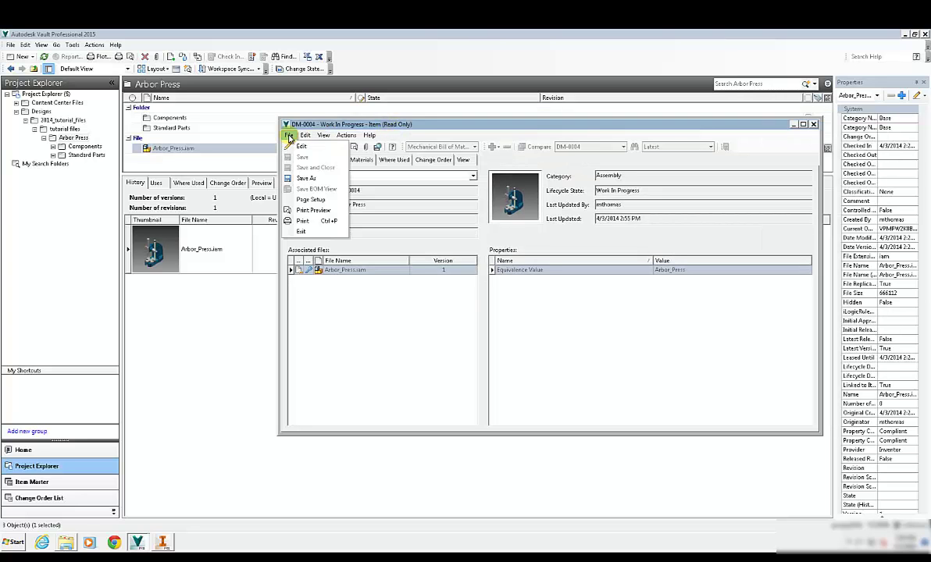
{"action": "left_click", "coordinate": [302, 234]}
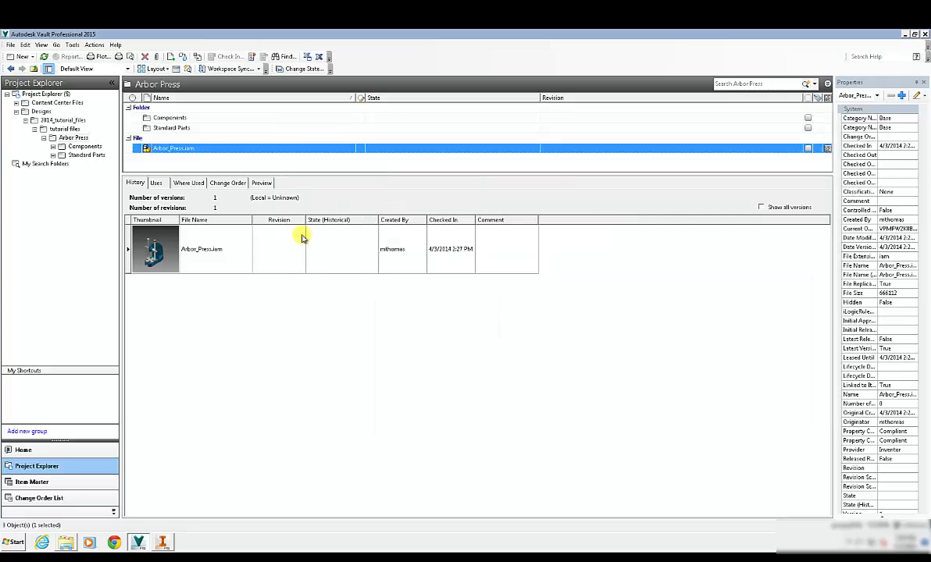
Step: Create a new item in the Item Master and change its number to DM-0007
{"action": "left_click", "coordinate": [75, 482]}
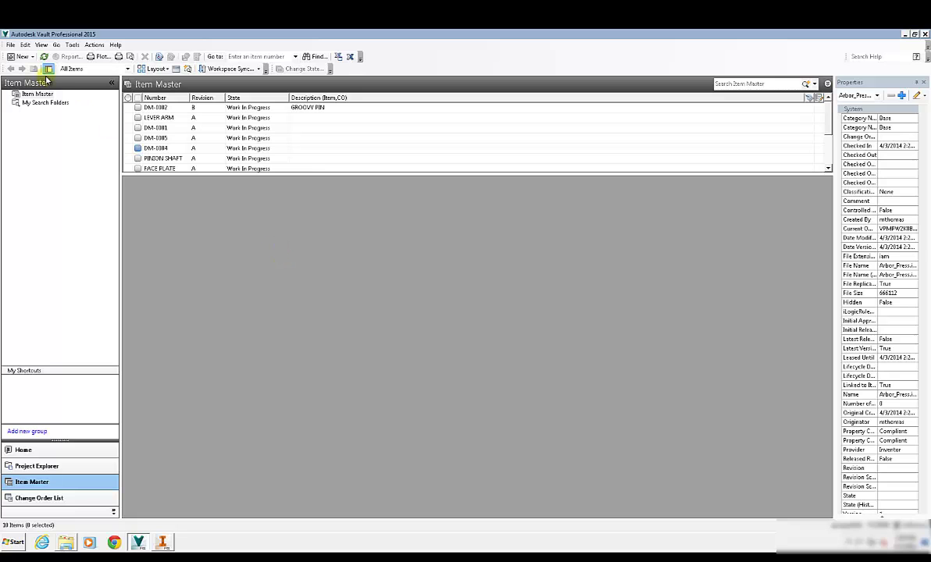
{"action": "left_click", "coordinate": [22, 57]}
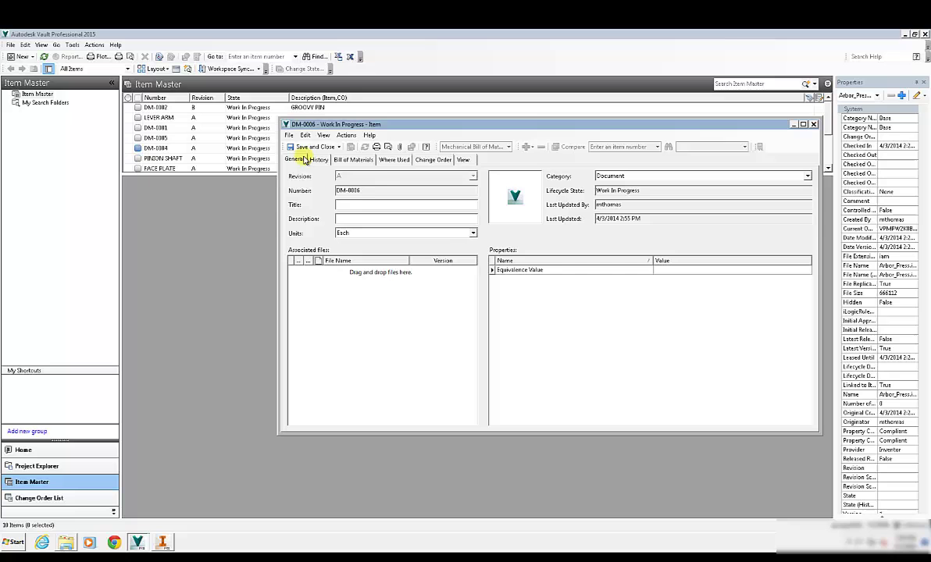
{"action": "left_click", "coordinate": [346, 136]}
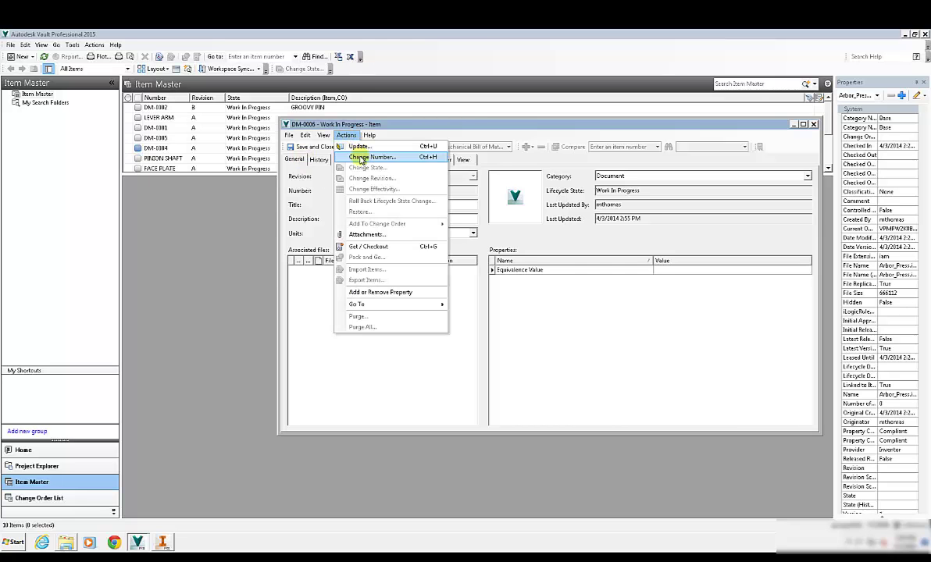
{"action": "left_click", "coordinate": [362, 157]}
{"action": "left_click", "coordinate": [350, 275]}
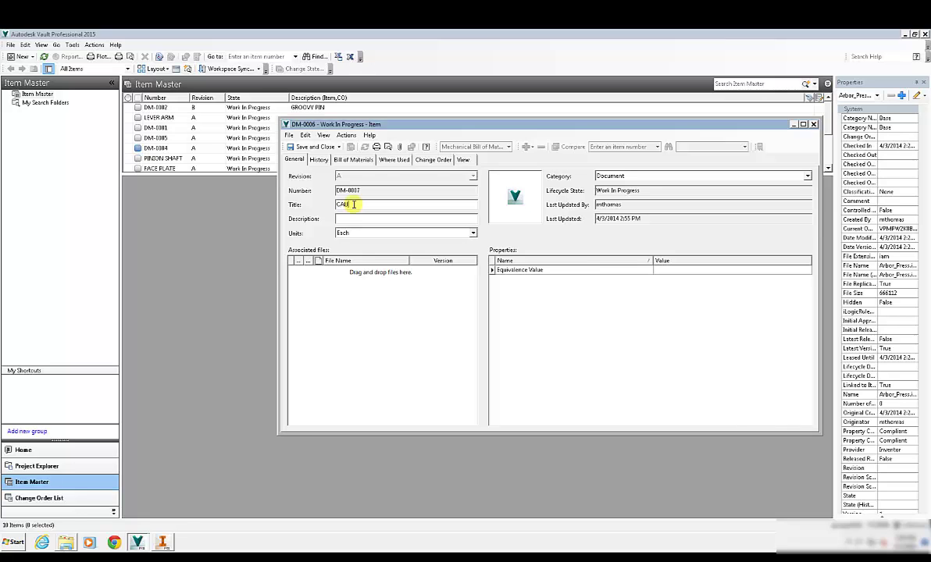
Step: Enter CAULKING GUN as the new item's title and description, set its category to Assembly, and save it without closing
{"action": "type", "text": "KING GUNCAULKING"}
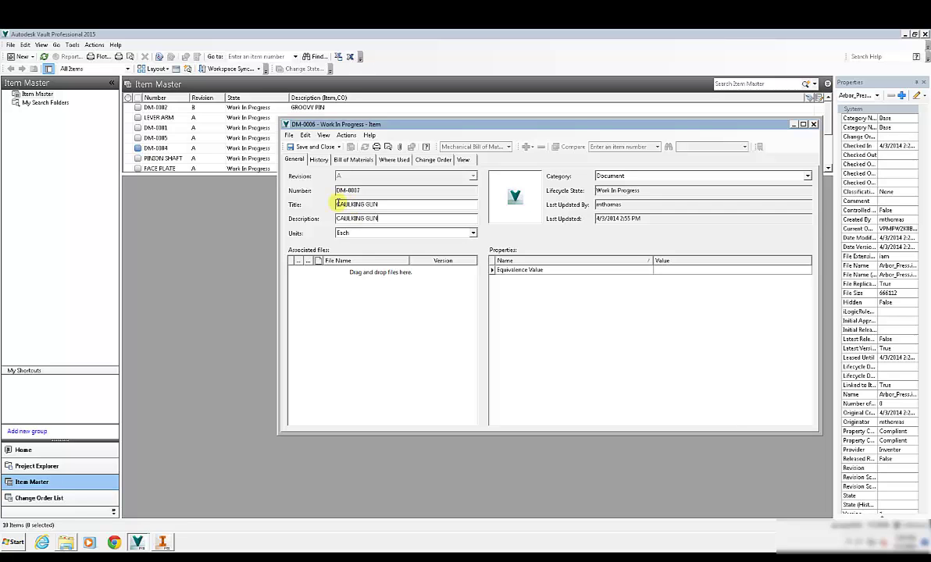
{"action": "left_click", "coordinate": [618, 176]}
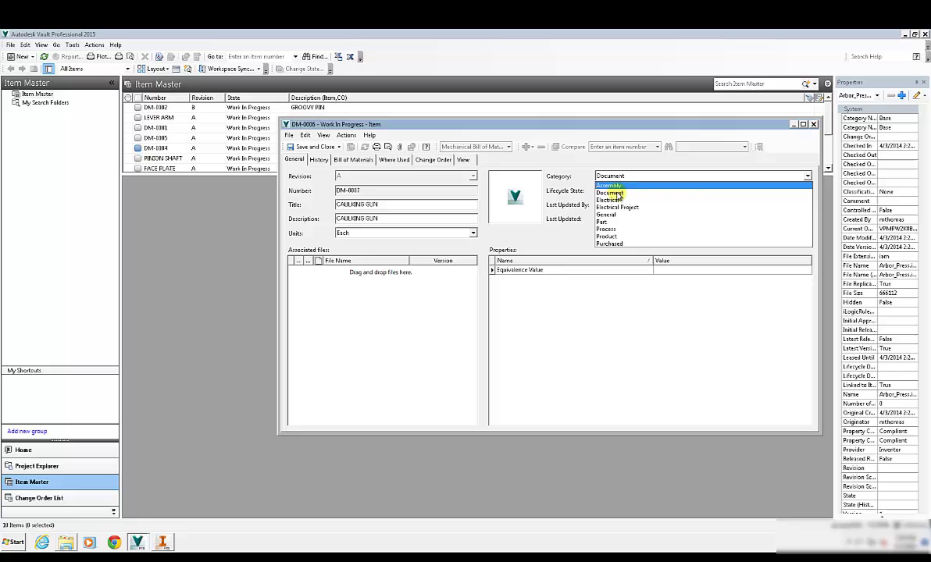
{"action": "left_click", "coordinate": [613, 185]}
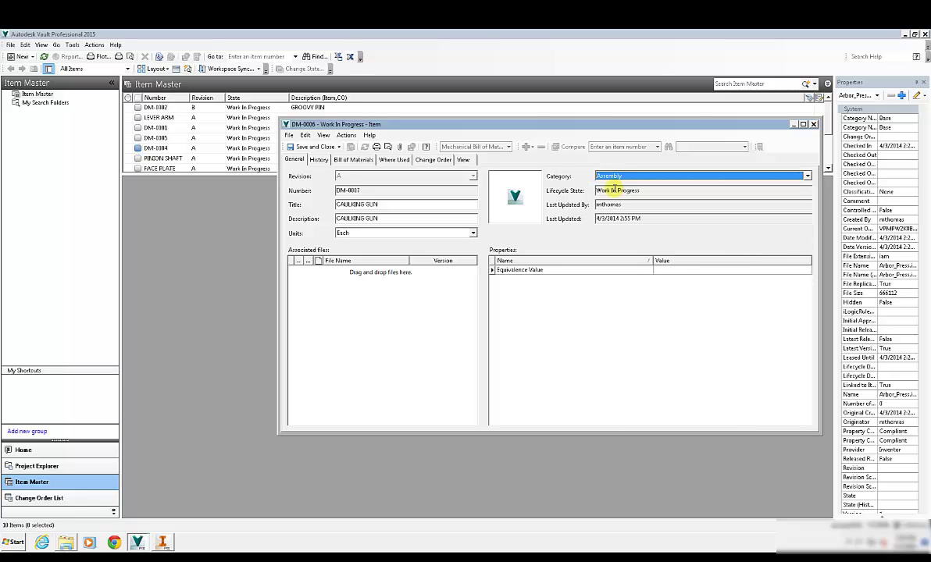
{"action": "left_click", "coordinate": [339, 147]}
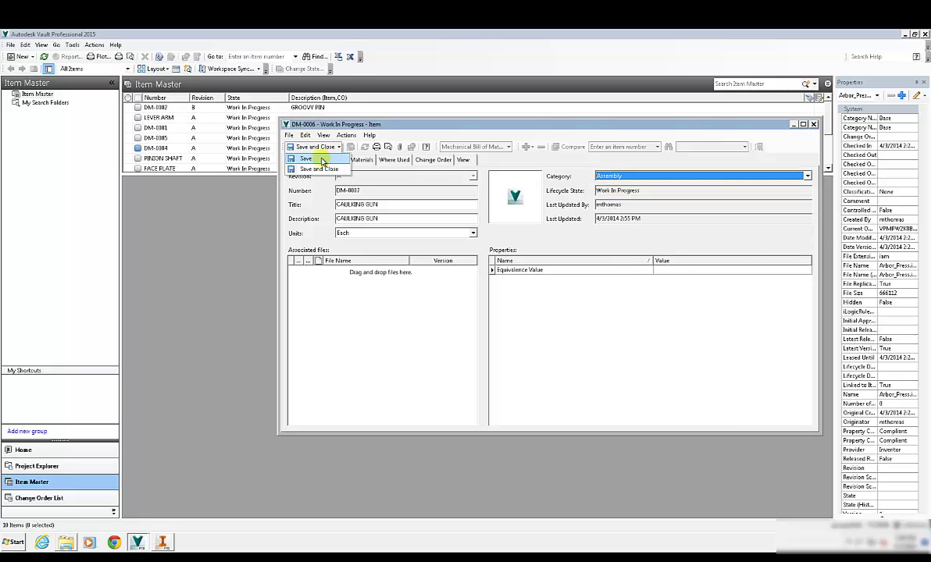
{"action": "left_click", "coordinate": [306, 159]}
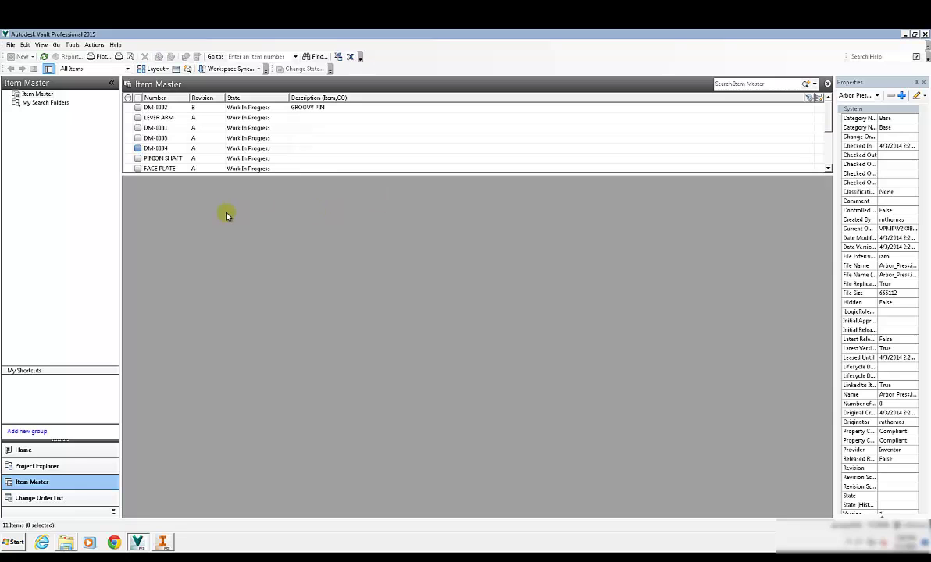
Step: Copy Caulk Gun.iam from the Stress Analysis Contacts folder under tutorial files, and bring the DM-0007 item window back to the front
{"action": "left_click", "coordinate": [47, 466]}
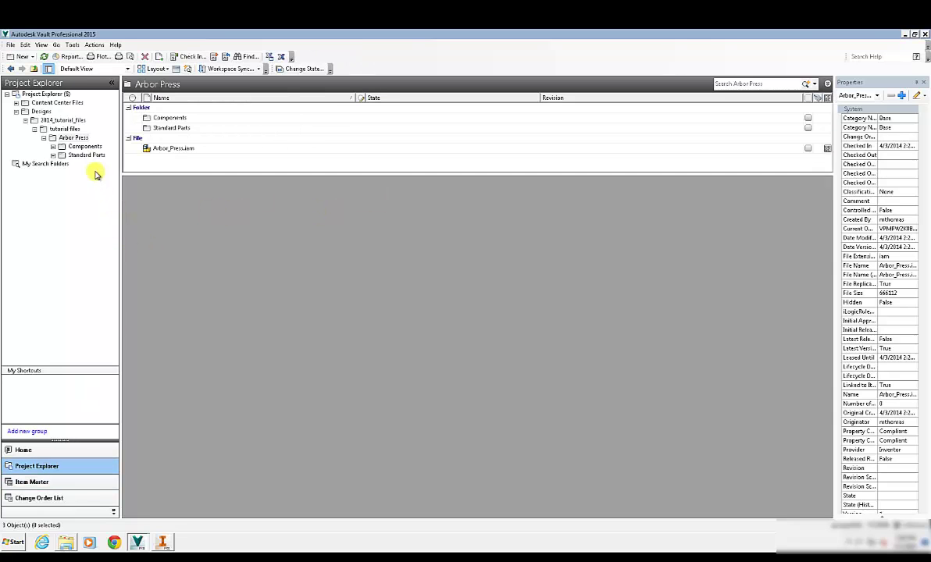
{"action": "left_click", "coordinate": [65, 128]}
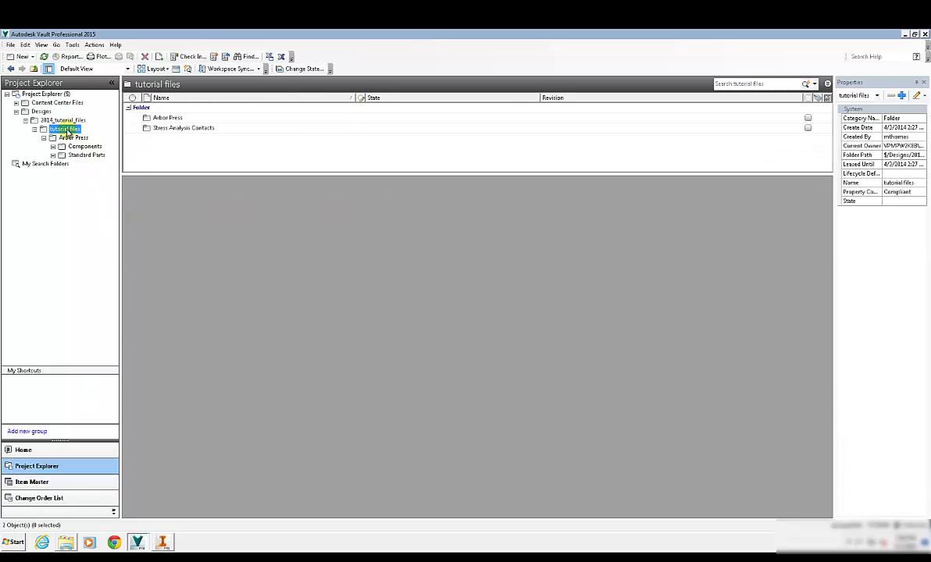
{"action": "double_click", "coordinate": [173, 128]}
{"action": "left_click", "coordinate": [174, 138]}
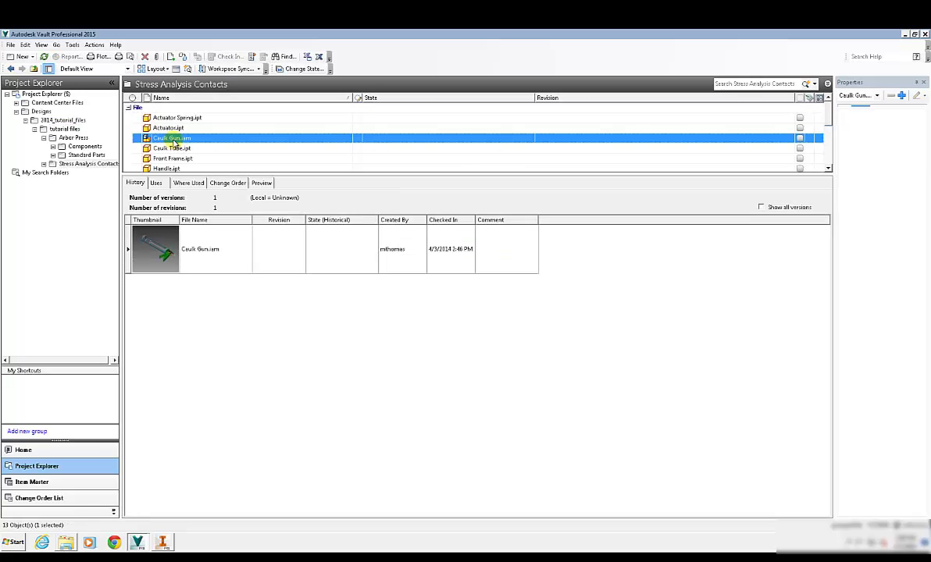
{"action": "left_click", "coordinate": [26, 46]}
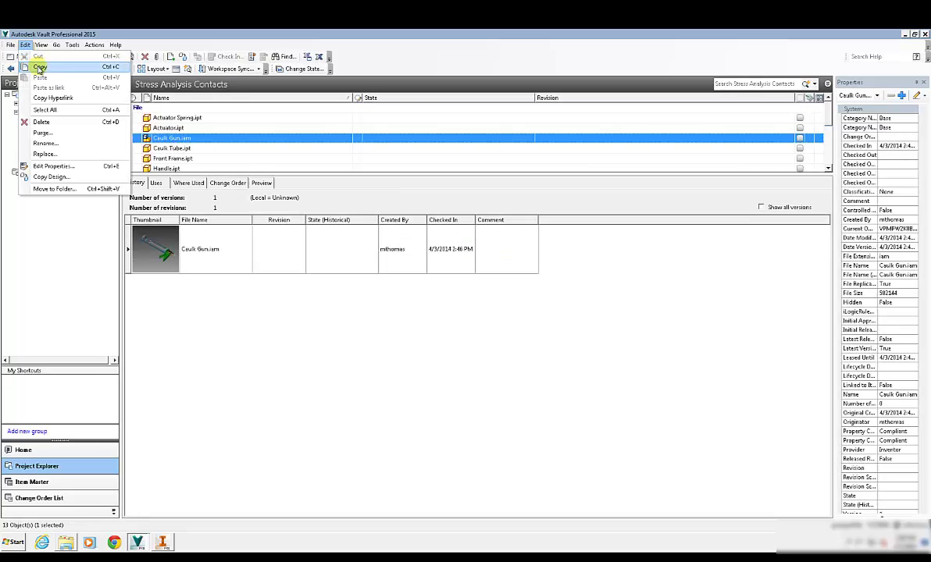
{"action": "left_click", "coordinate": [39, 67]}
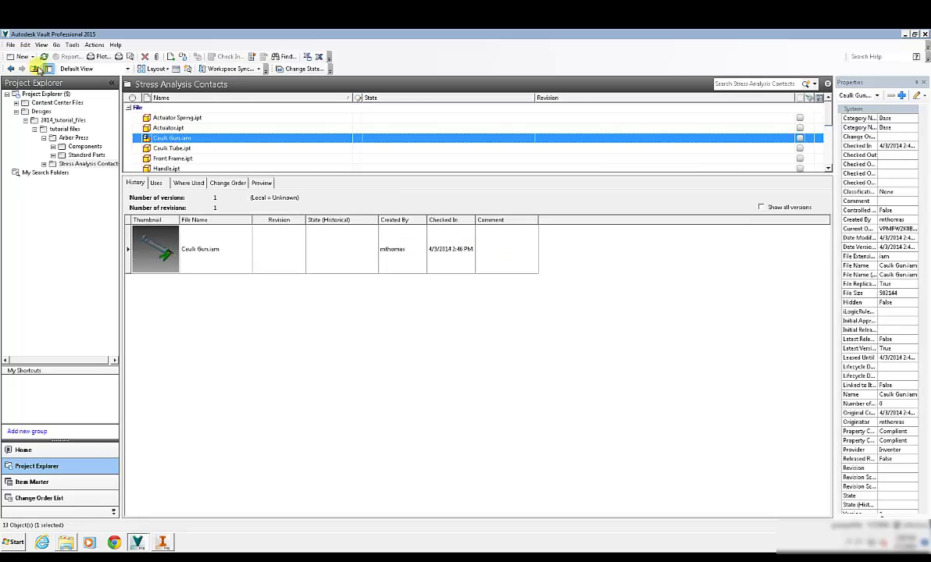
{"action": "left_click", "coordinate": [137, 542]}
{"action": "left_click", "coordinate": [145, 521]}
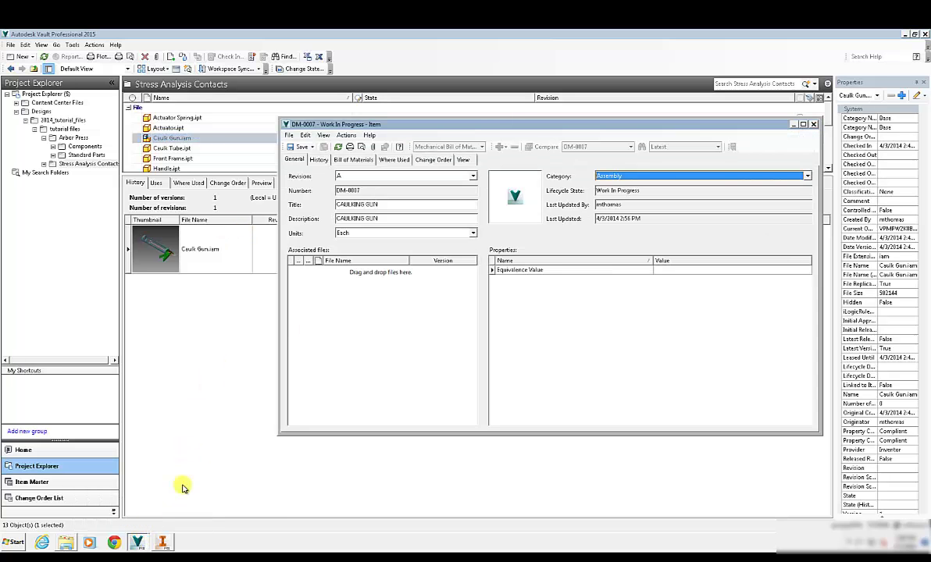
{"action": "right_click", "coordinate": [326, 288]}
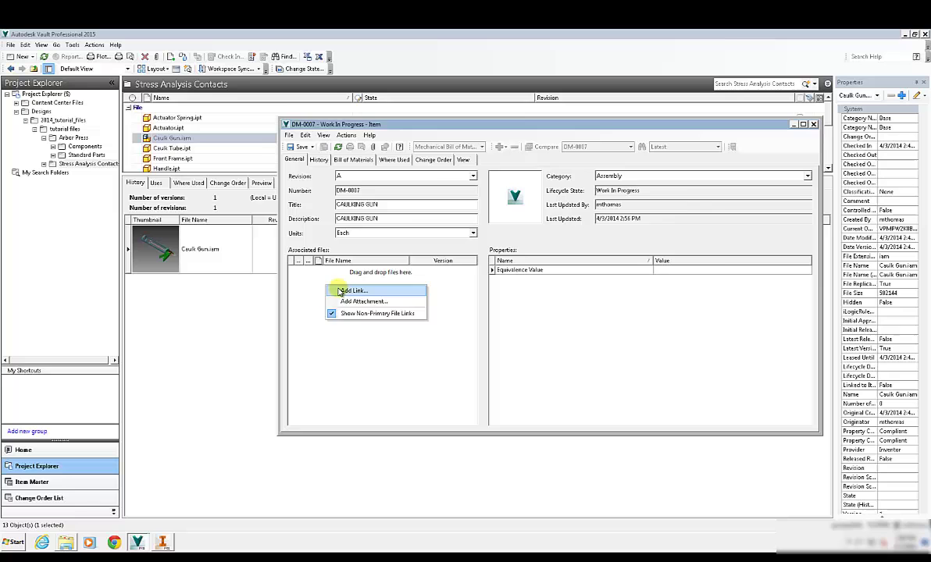
{"action": "left_click", "coordinate": [349, 290]}
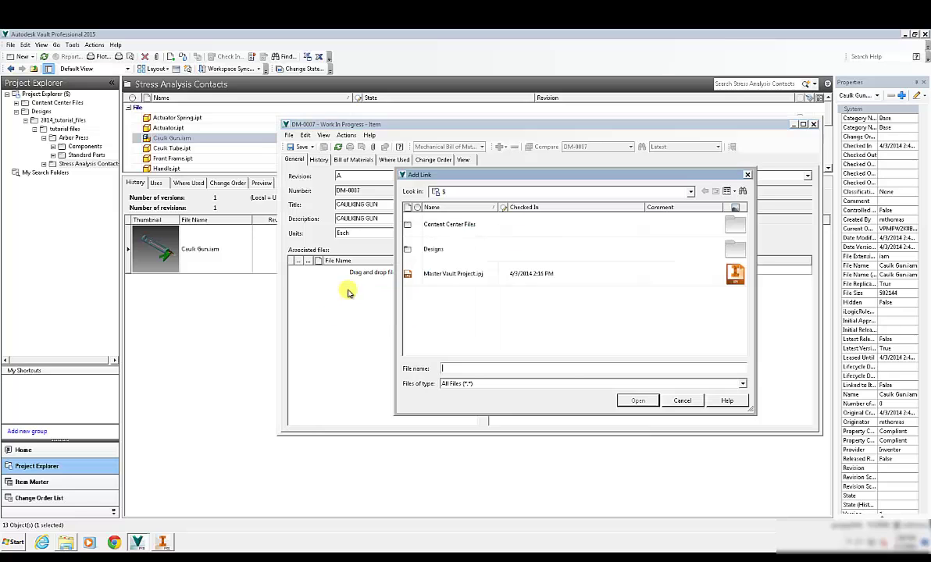
{"action": "left_click", "coordinate": [681, 401]}
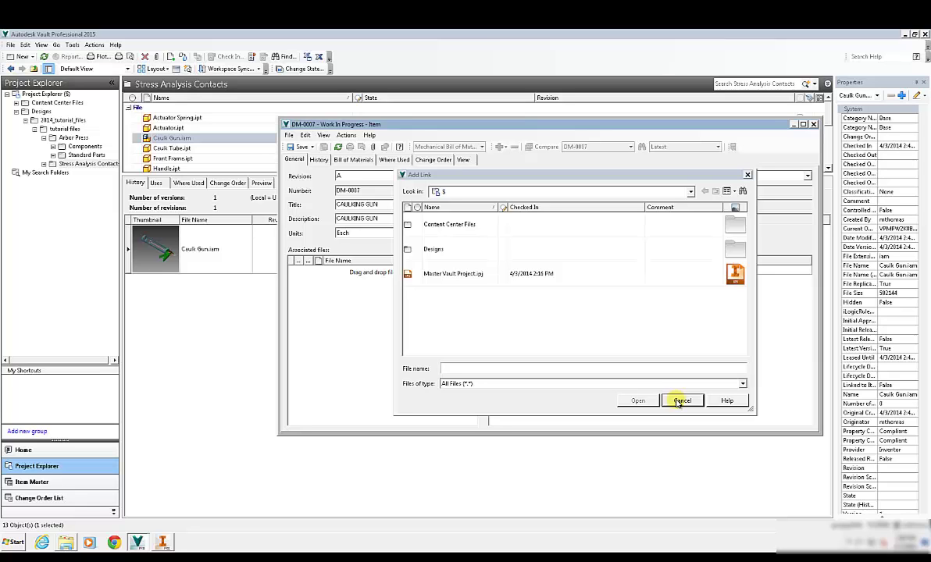
{"action": "left_click", "coordinate": [681, 401]}
Step: Paste the copied Caulk Gun.iam into the DM-0007 item as an associated file
{"action": "left_click", "coordinate": [304, 135]}
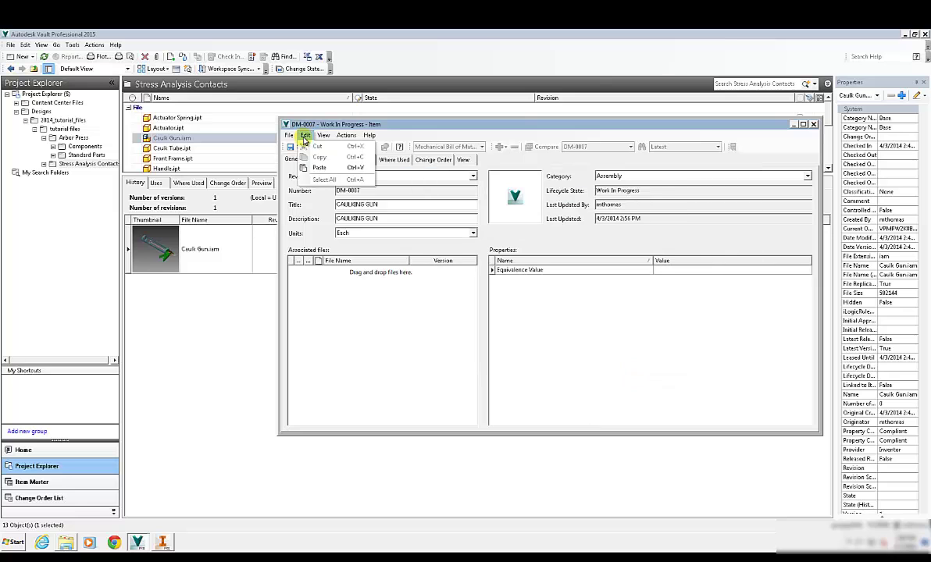
{"action": "left_click", "coordinate": [315, 169]}
{"action": "left_click", "coordinate": [442, 251]}
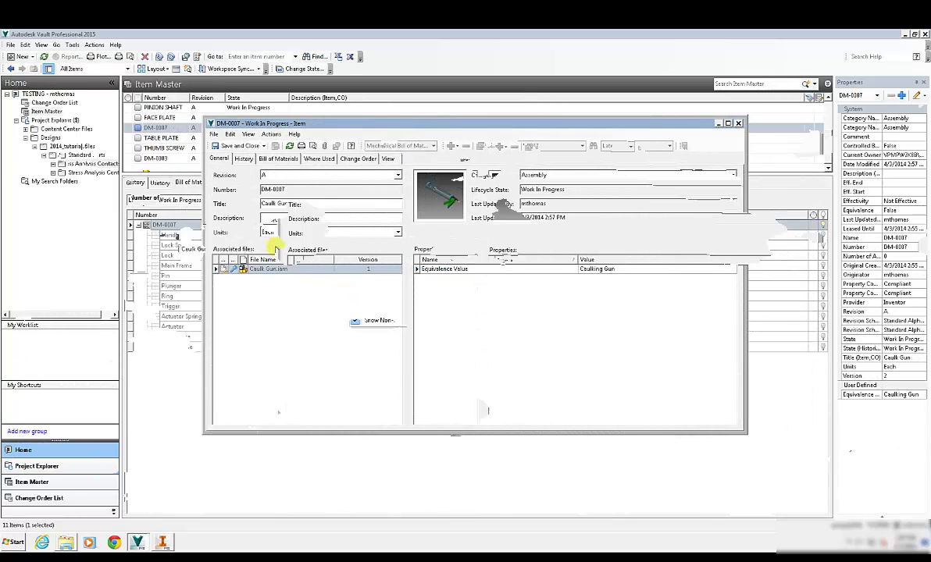
Step: Select all component rows from Handle through Front Frame in the DM-0007 item's bill of materials
{"action": "left_click", "coordinate": [279, 160]}
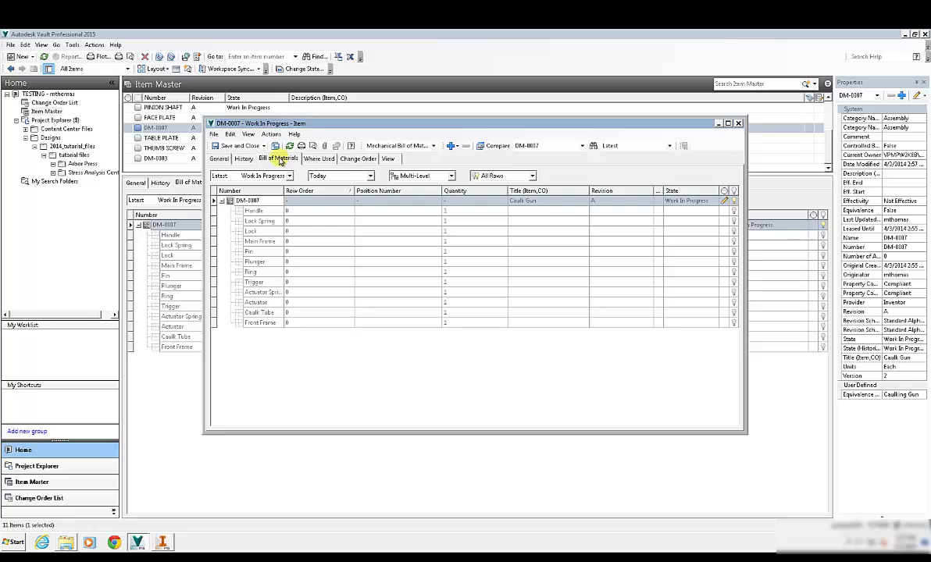
{"action": "left_click", "coordinate": [251, 211]}
{"action": "left_click", "coordinate": [254, 323], "text": "shift"}
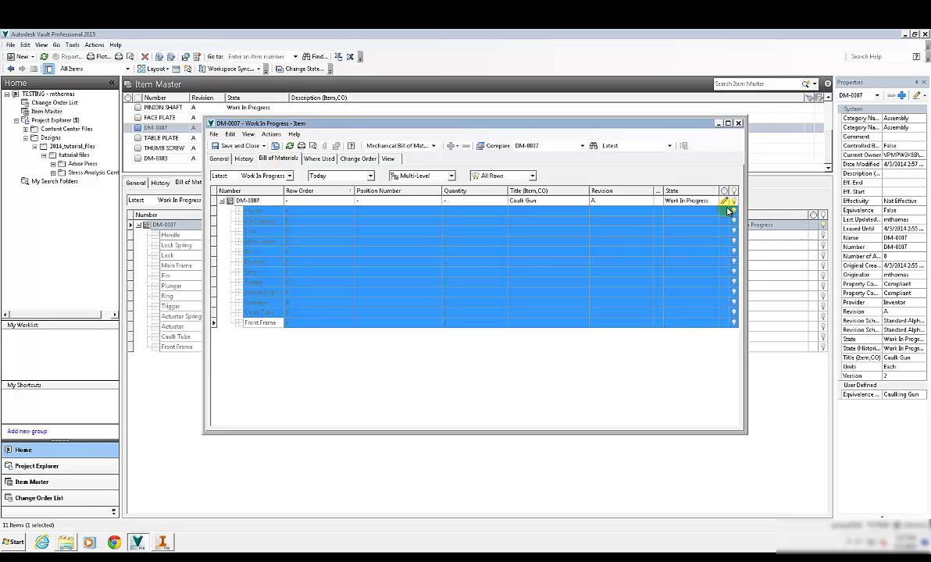